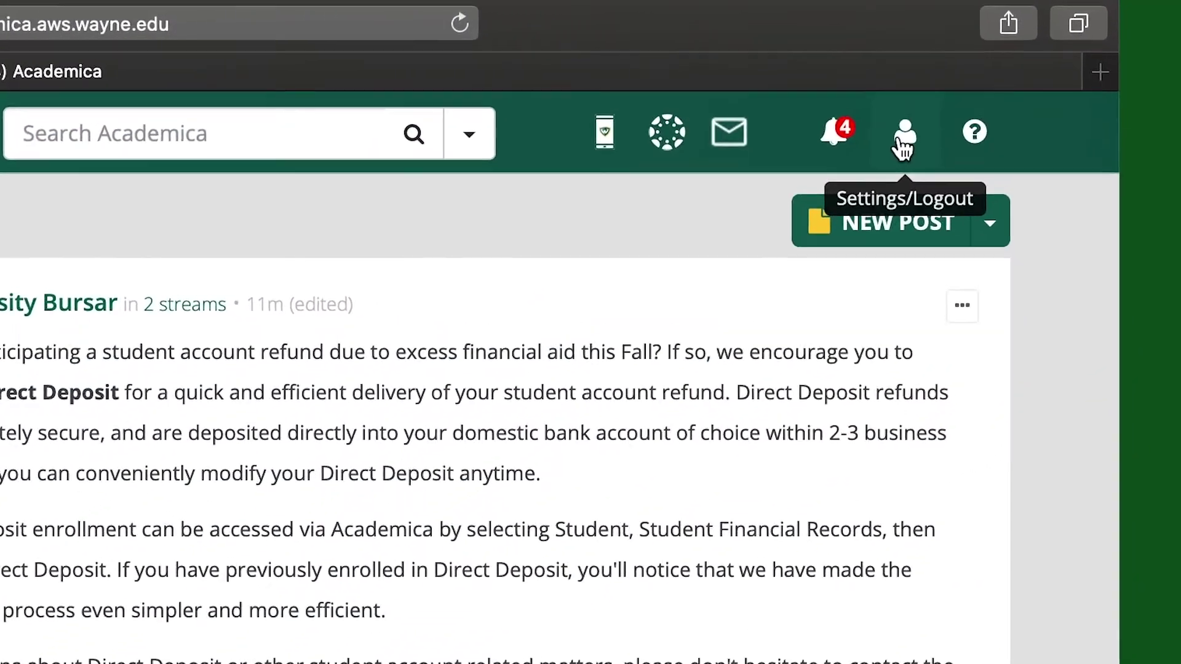
Open the profile menu, sign back in to Academica, and approve the Duo login request.
left_click(938, 123)
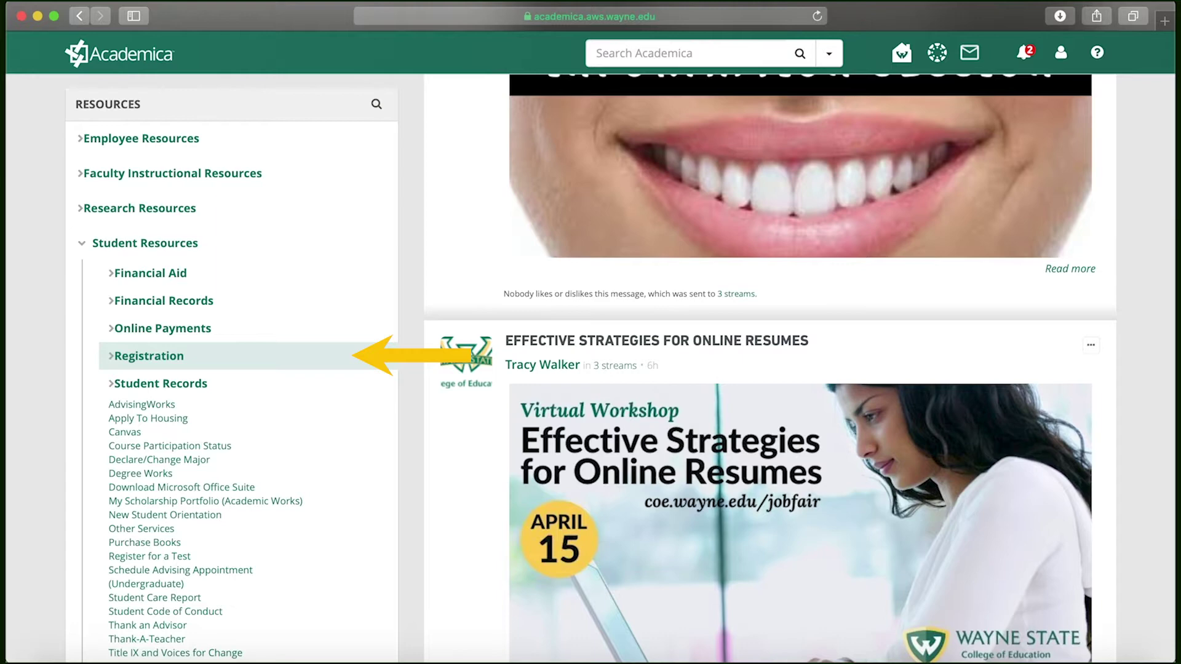
Expand Registration under Student Resources and open the Registration Portal.
left_click(354, 357)
left_click(355, 419)
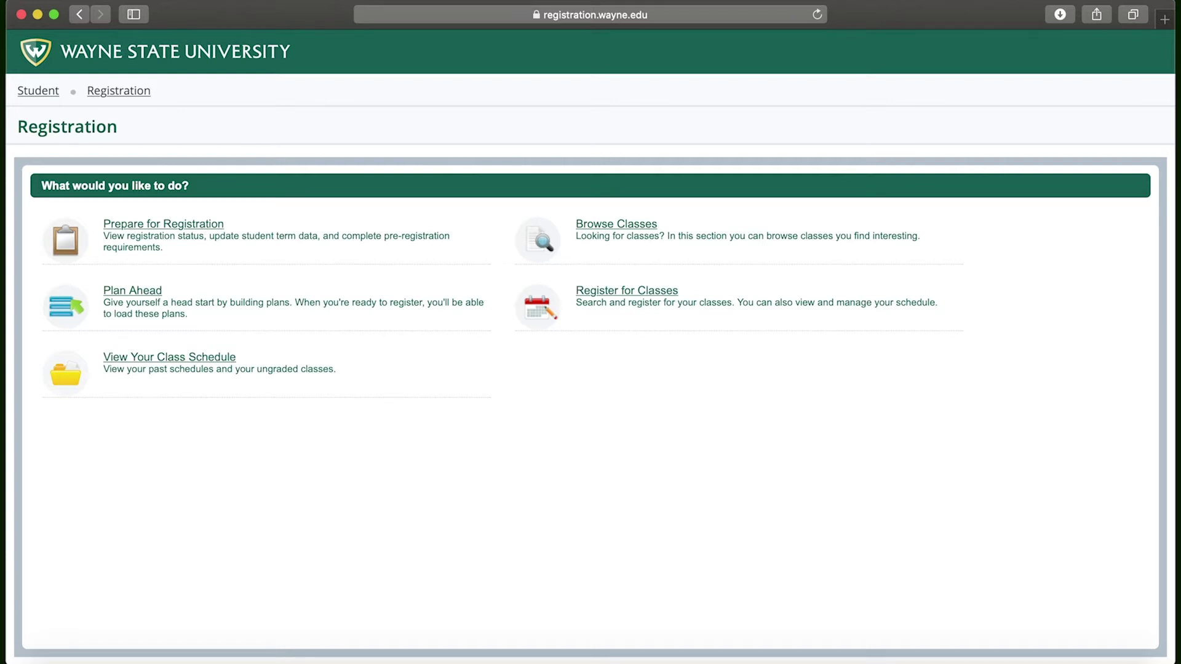
Choose Browse Classes on the Banner Registration main page.
left_click(654, 223)
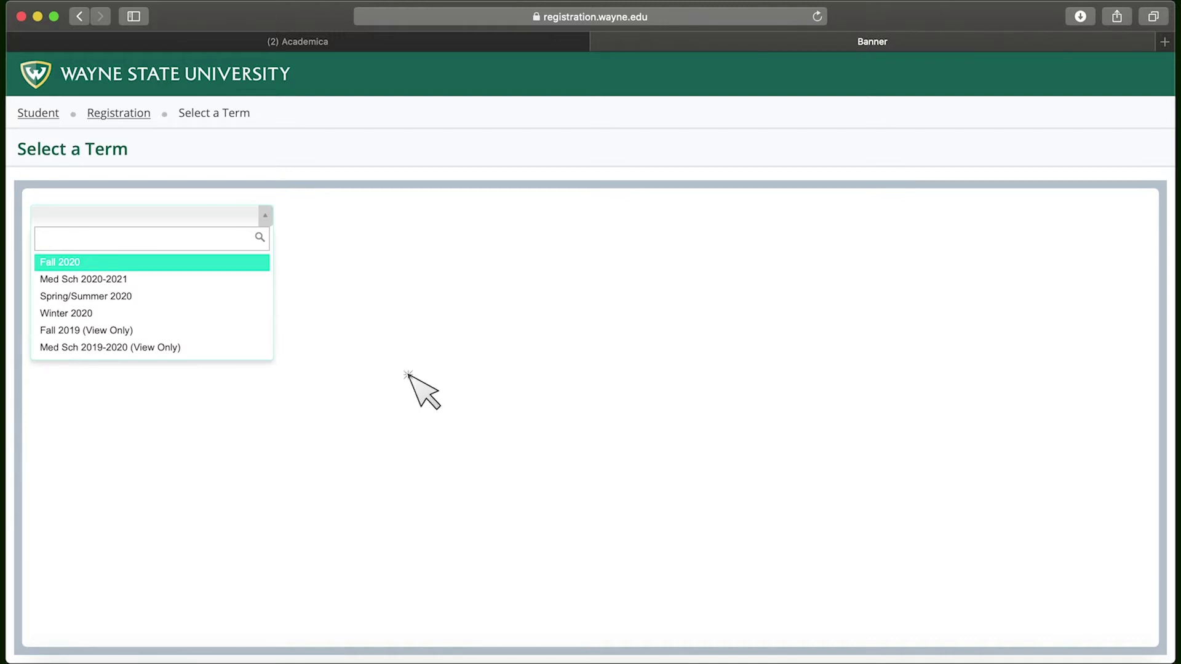
Select Fall 2020 as the term and continue to the Browse Classes search form.
left_click(86, 262)
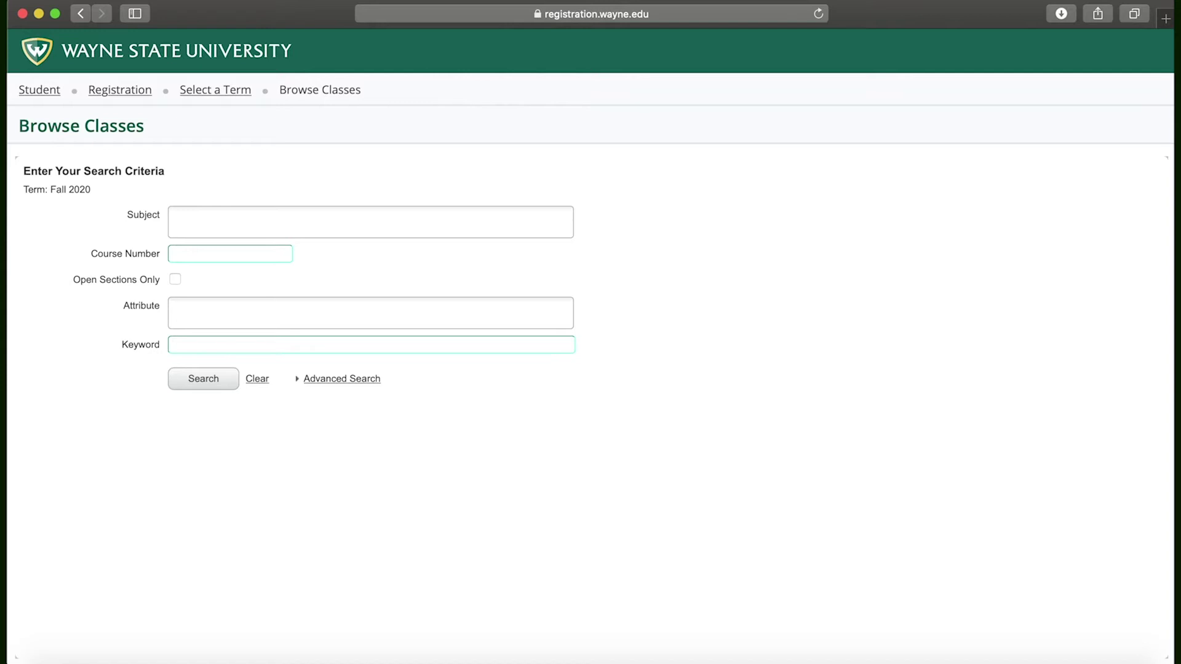
Search Fall 2020 classes with Subject Psychology (PSY) and Course Number 1010.
type("PSY")
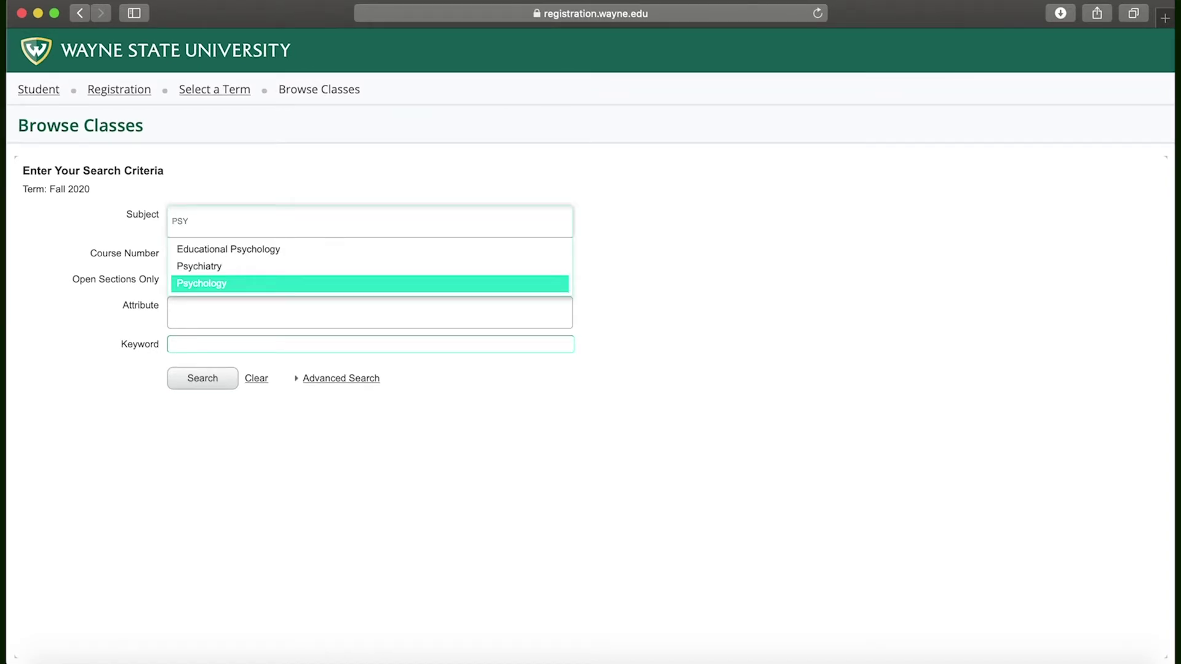
key("Return")
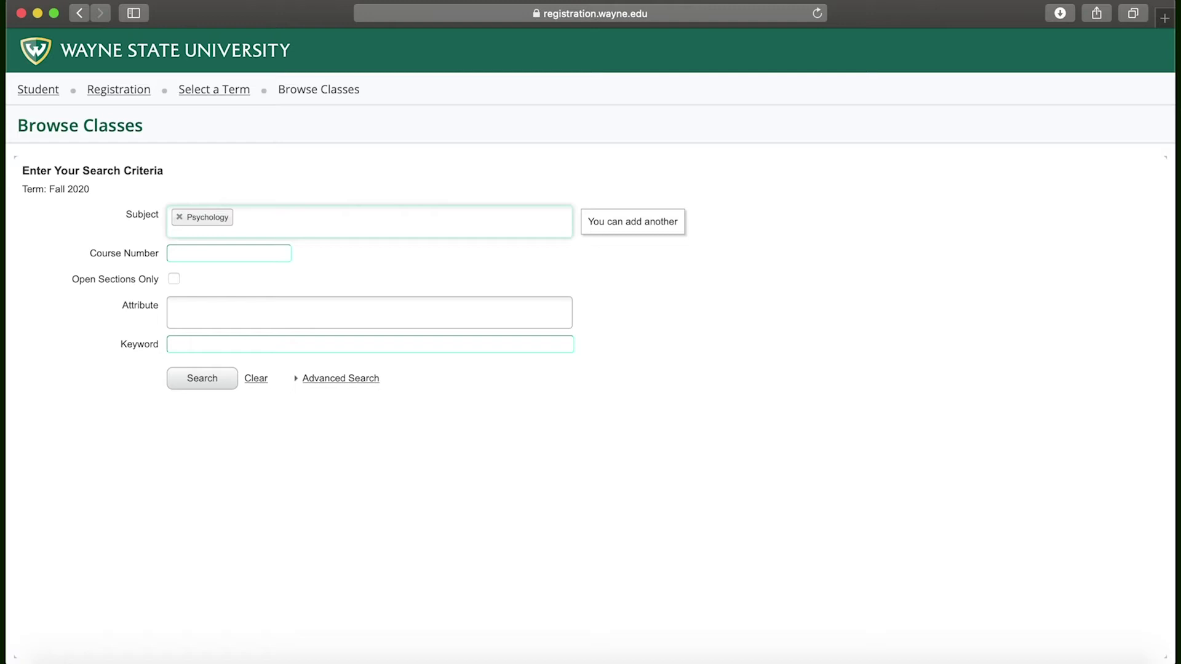
left_click(229, 254)
type("1010")
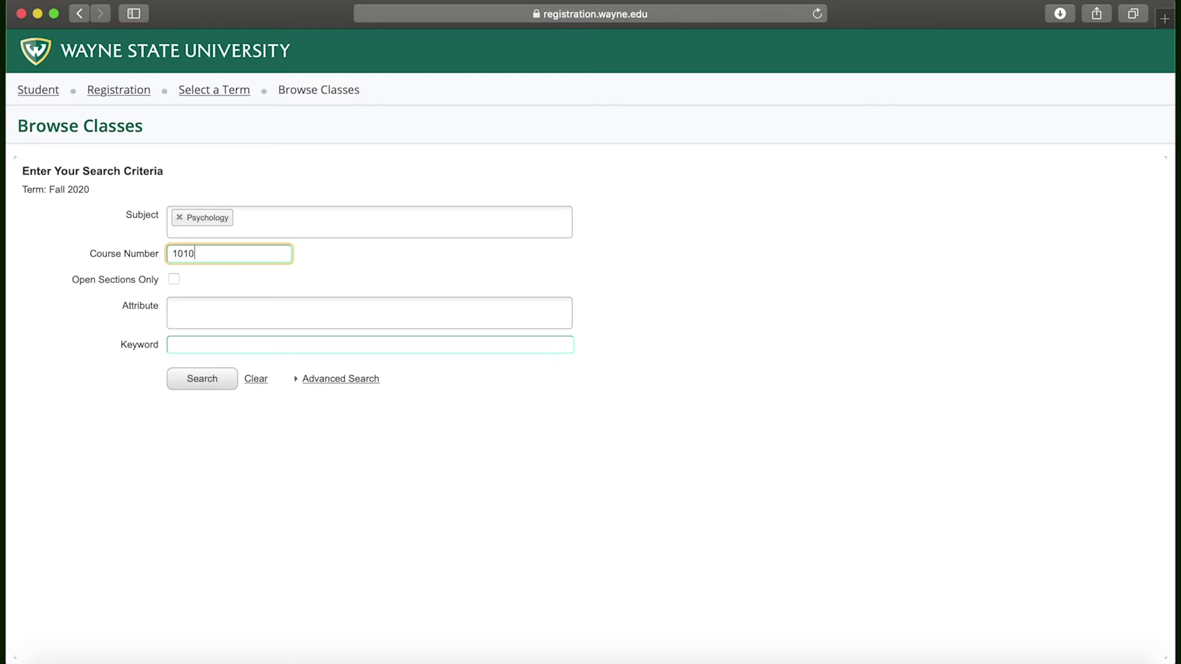
left_click(229, 383)
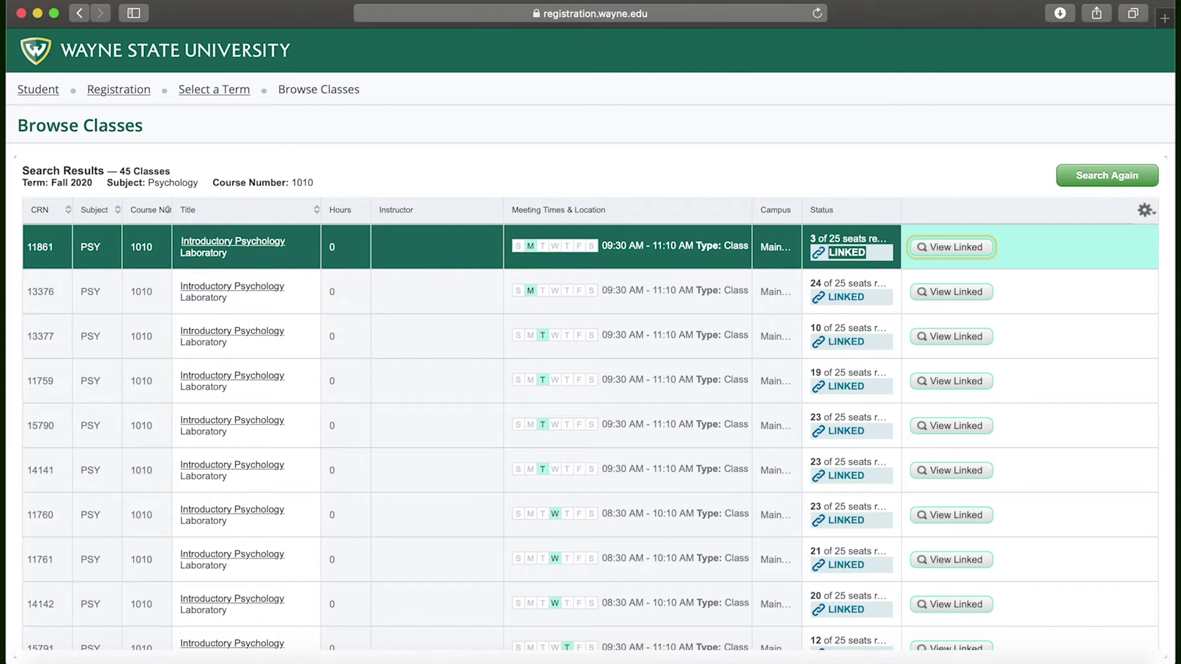
left_click(48, 247)
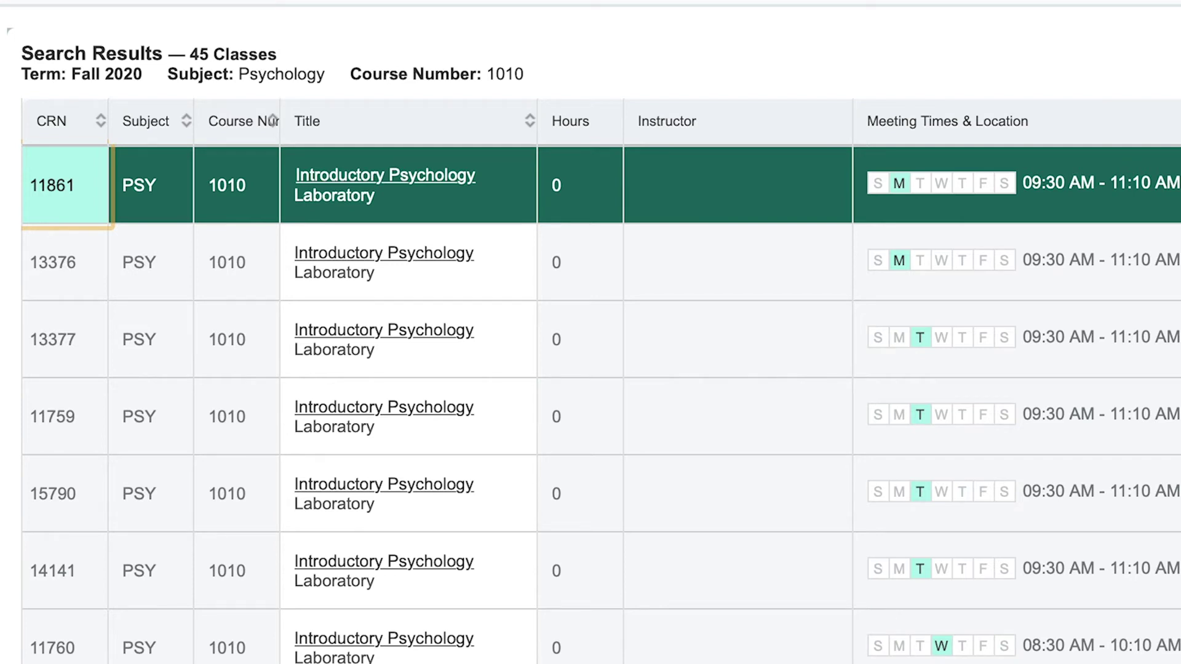
left_click(149, 184)
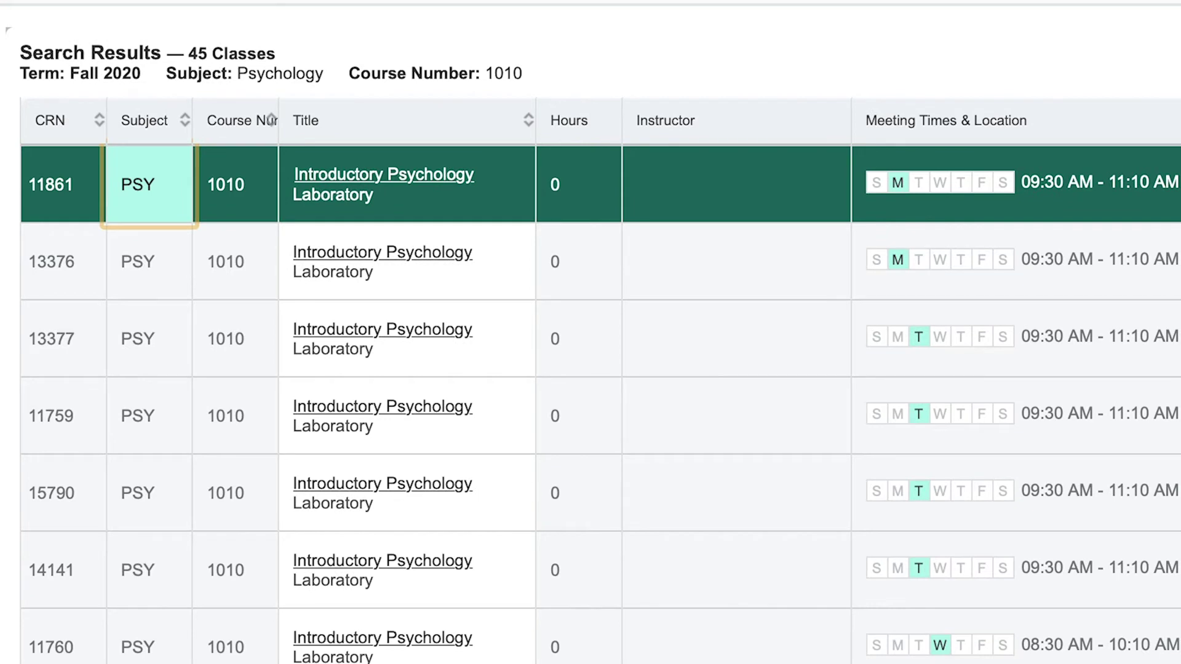
left_click(235, 185)
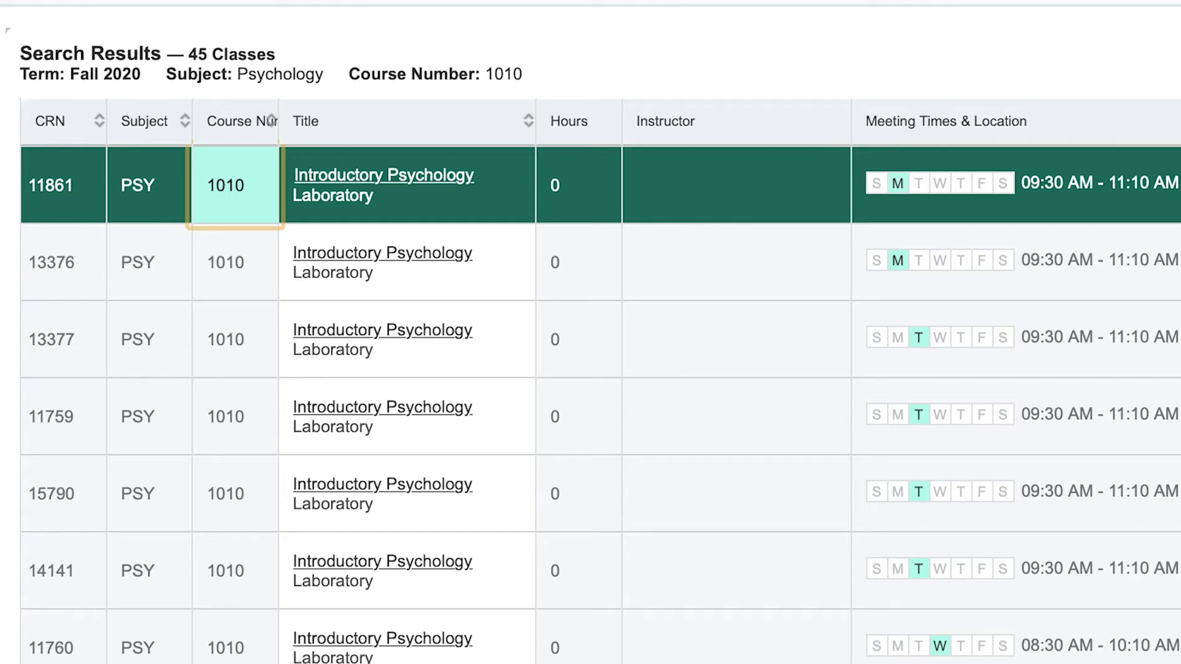
left_click(384, 176)
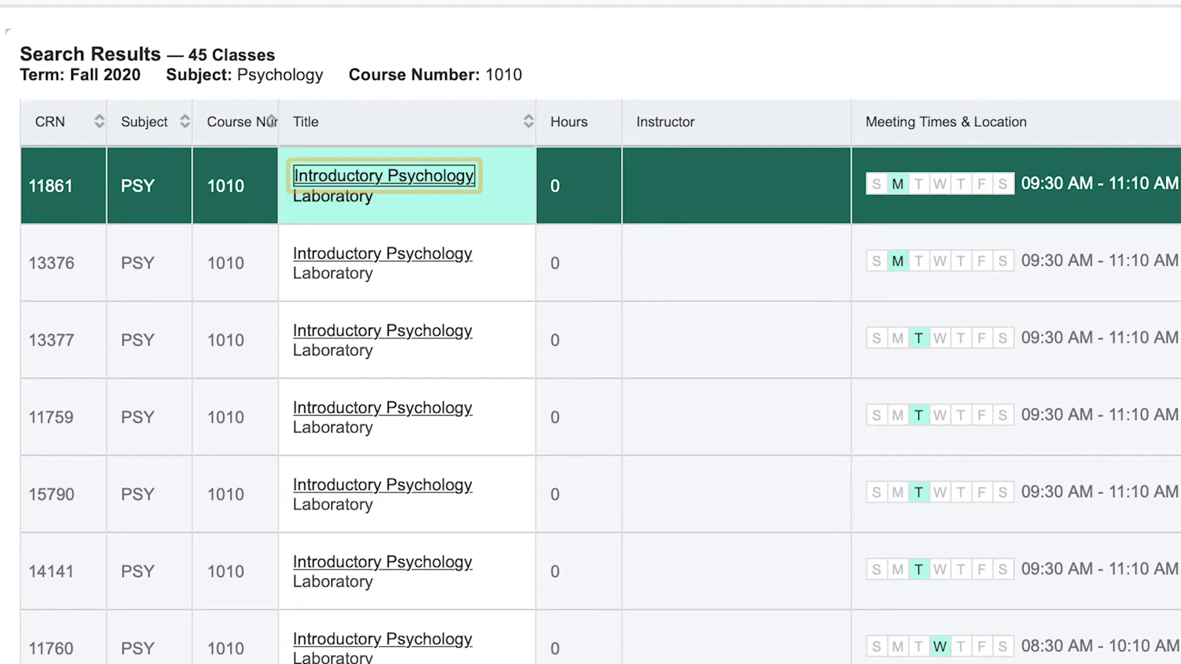
left_click(578, 184)
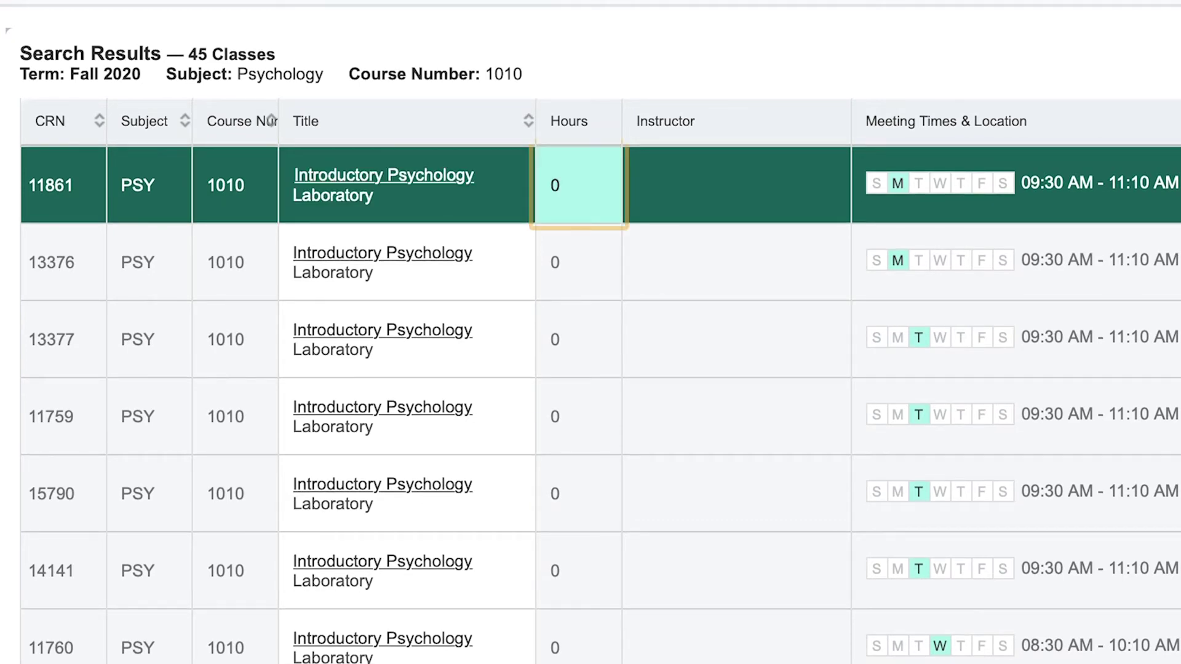
left_click(737, 185)
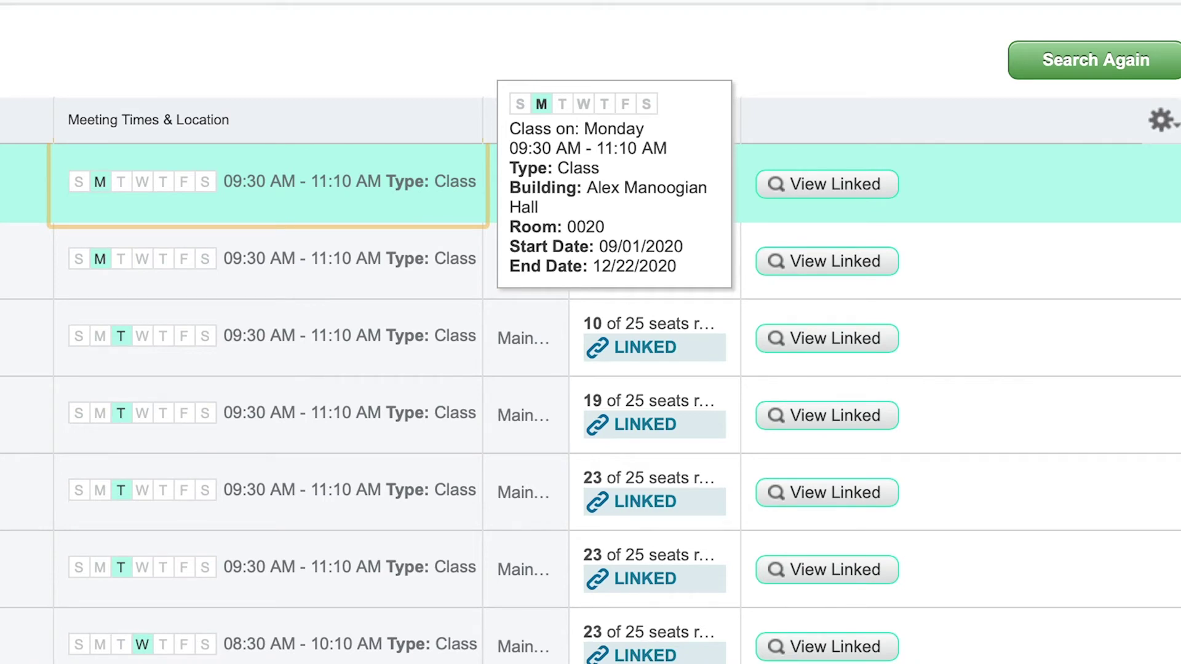
left_click(526, 184)
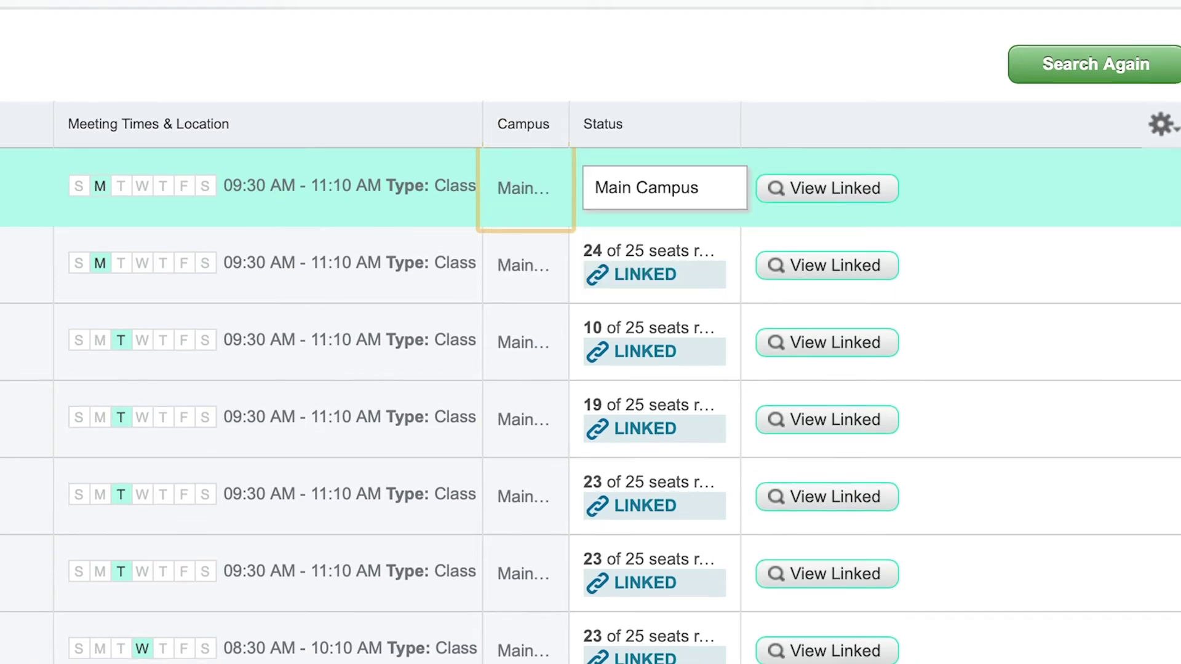
left_click(646, 197)
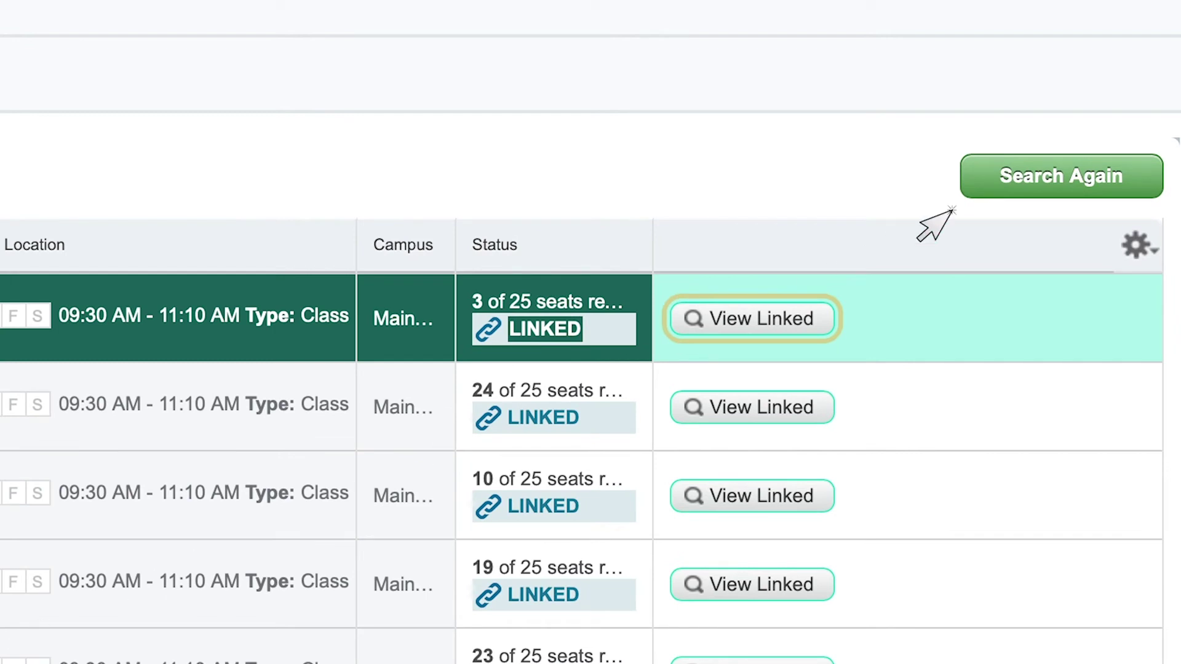
Limit the Psychology 1010 results columns to Meeting Times & Location only.
left_click(1011, 184)
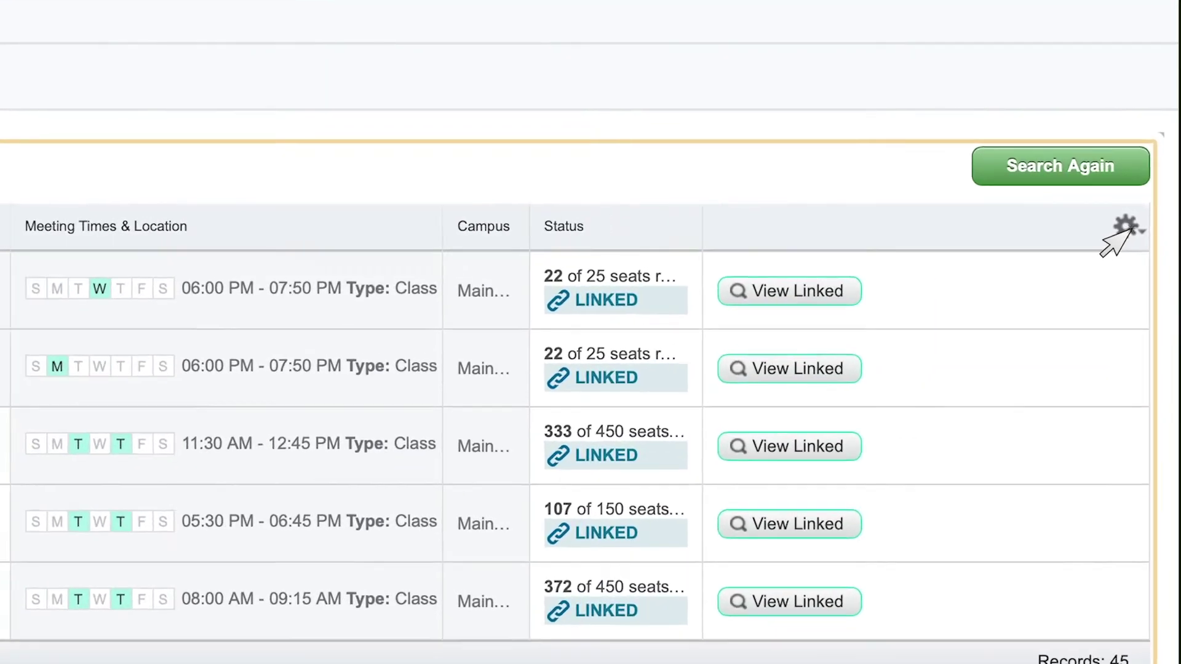
left_click(1127, 226)
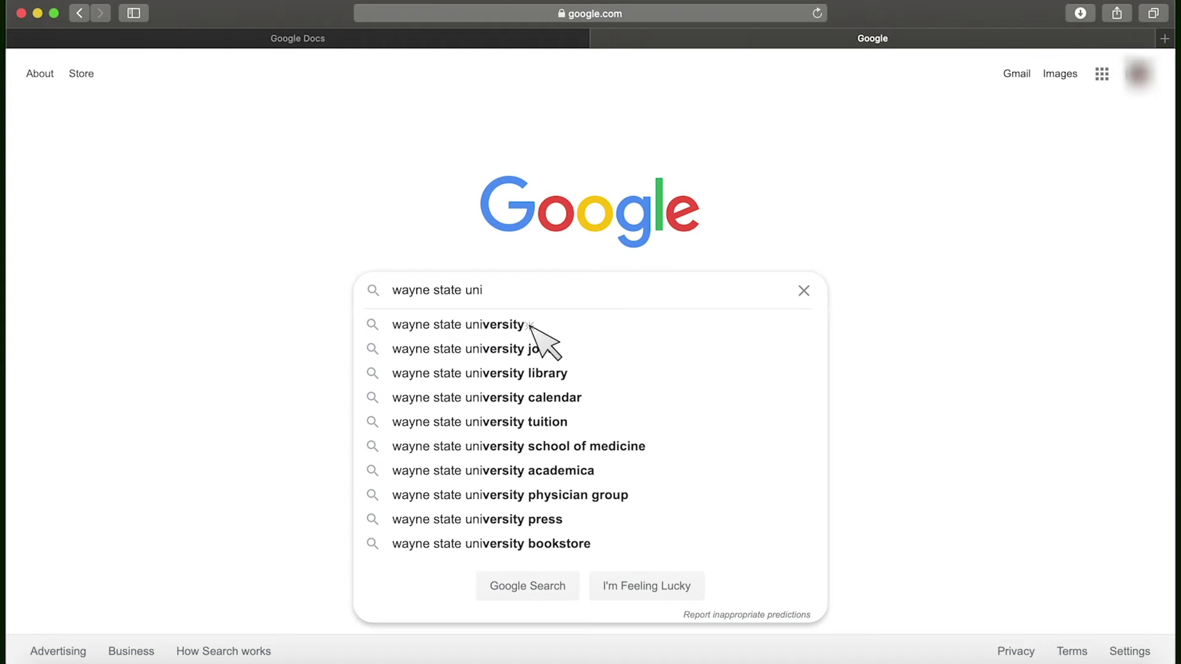
Search Google for 'wayne state university' and open the wayne.edu homepage.
left_click(531, 327)
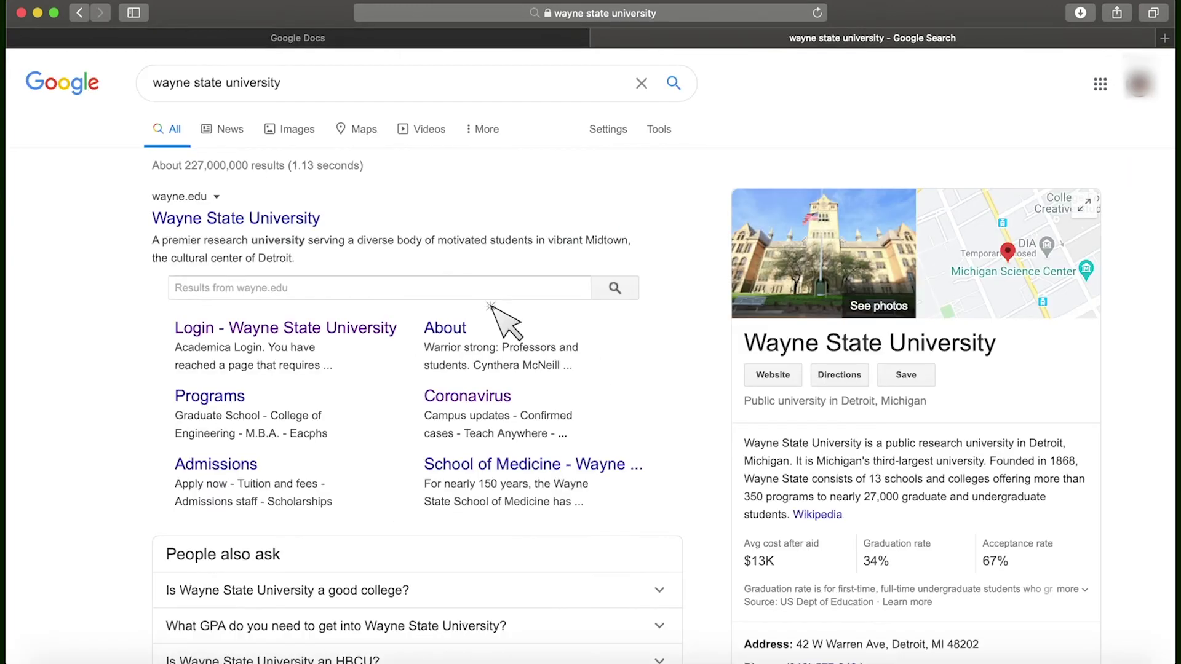
left_click(321, 220)
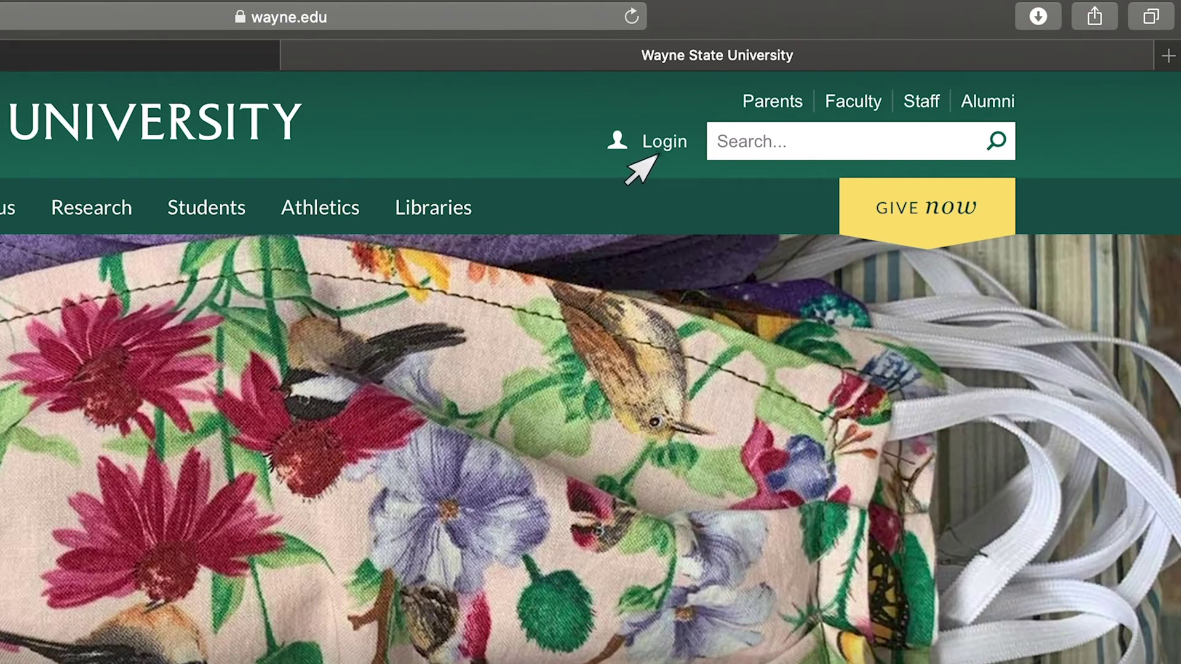
Use the wayne.edu header Login to sign in and reach the Academica home.
left_click(660, 146)
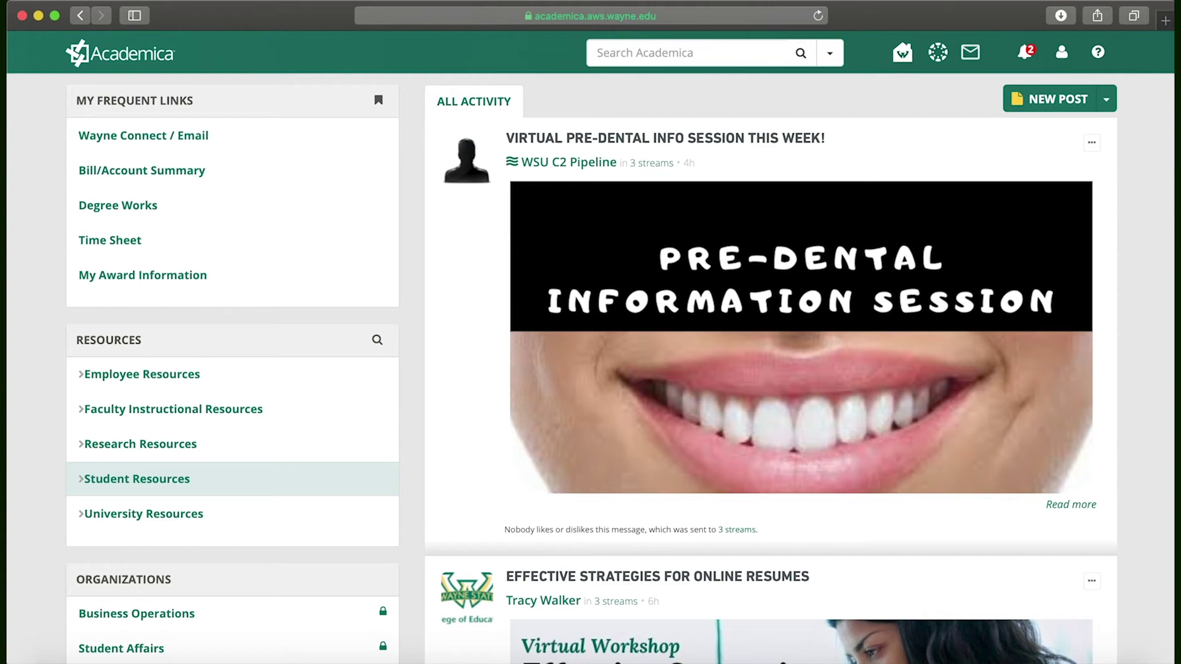
Expand Student Resources, then Registration, and open the Registration Portal link.
left_click(198, 484)
scroll(198, 483, "down", 4)
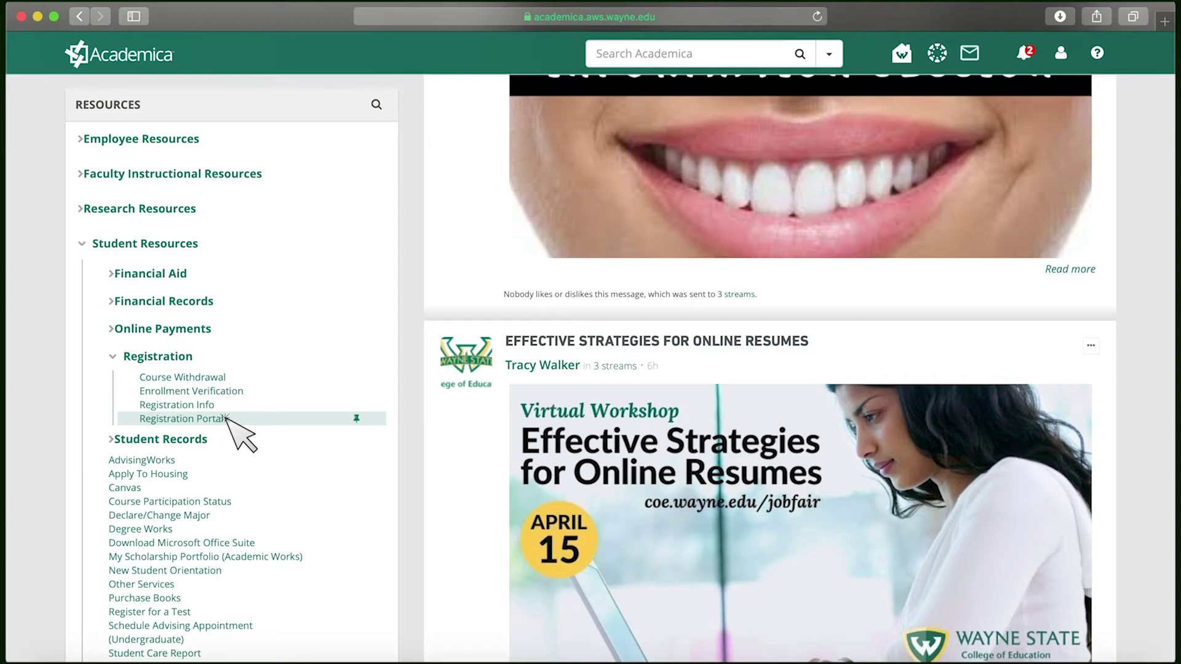
left_click(184, 419)
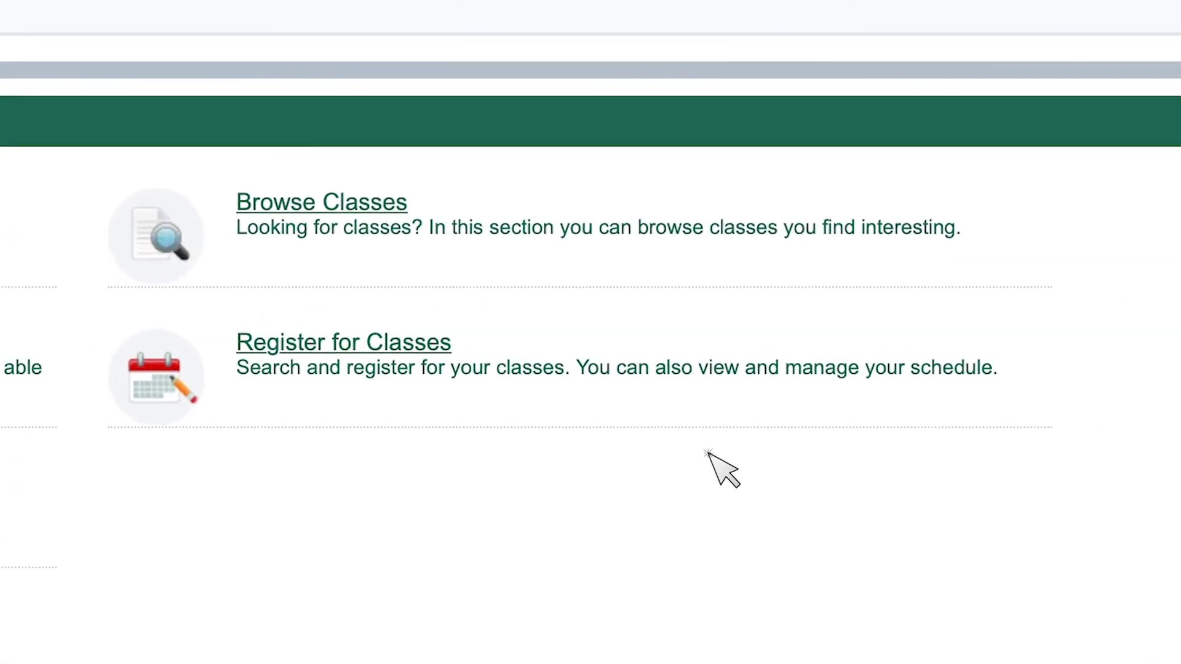
Choose Register for Classes and select Fall 2020 as the term.
left_click(452, 345)
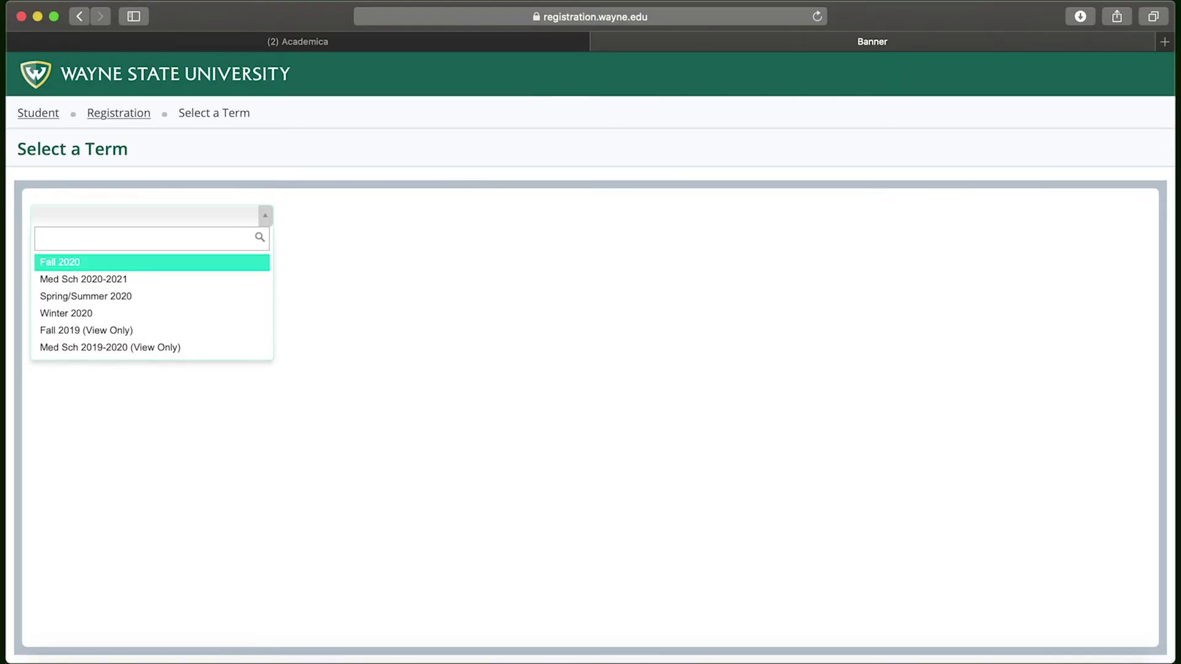
left_click(82, 262)
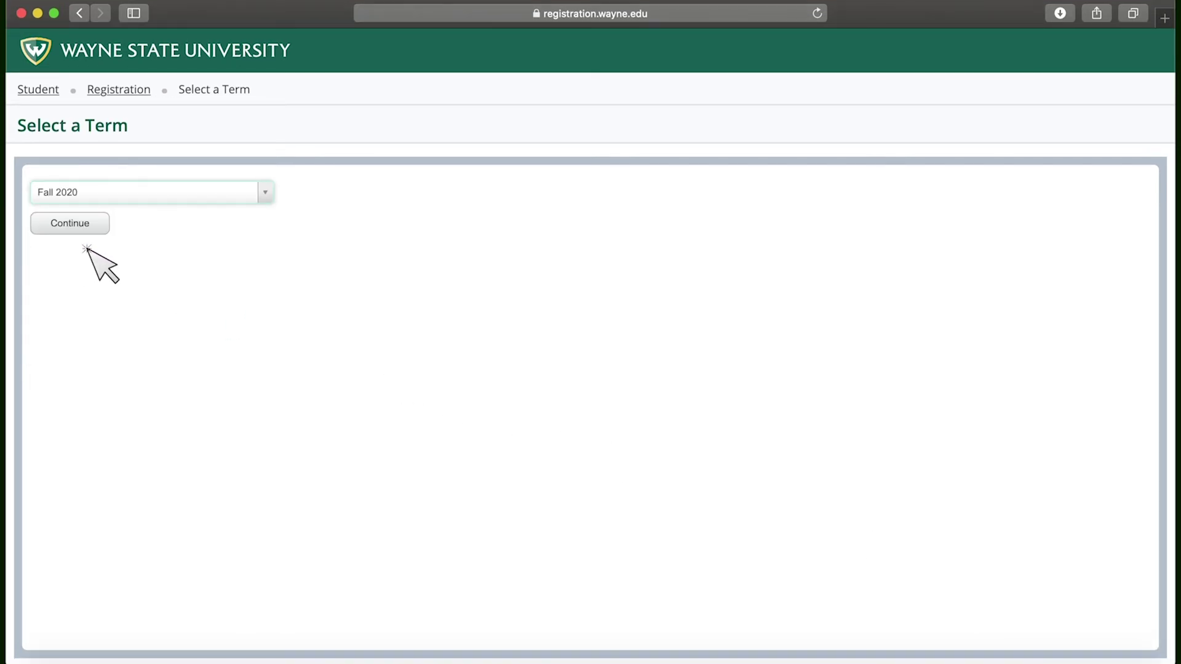
Continue into Fall 2020 registration and search subject Basic Engineering (eng), course number 1200.
left_click(97, 224)
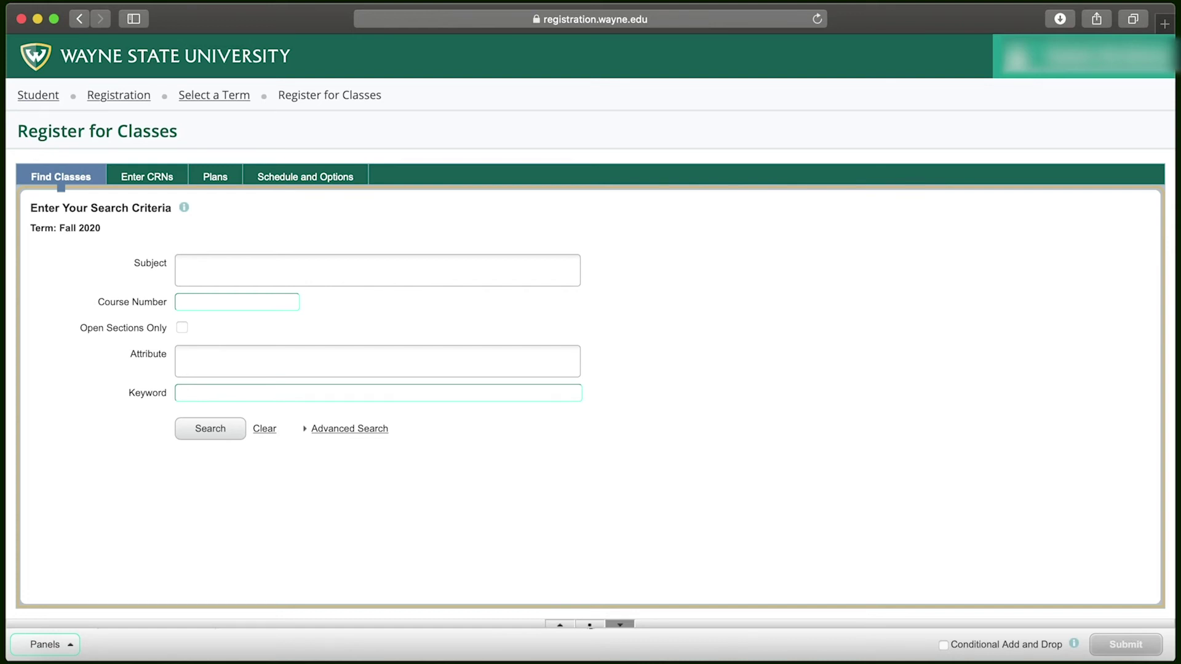
left_click(377, 270)
type("eng")
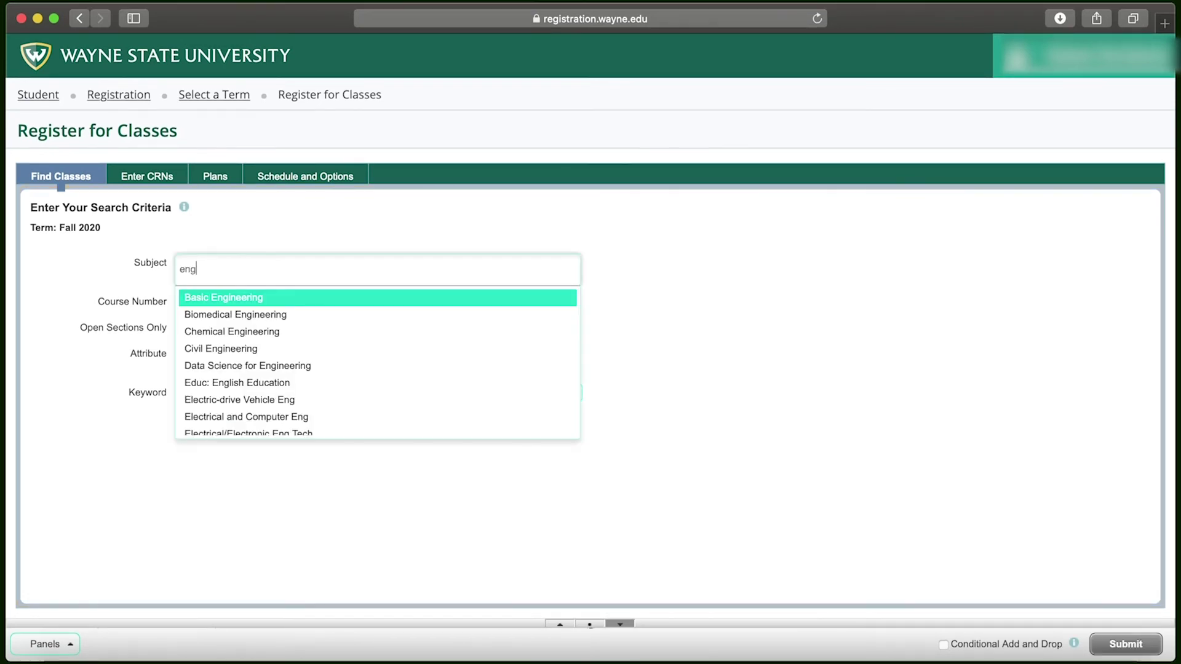
key("Return")
key("Tab")
type("1200")
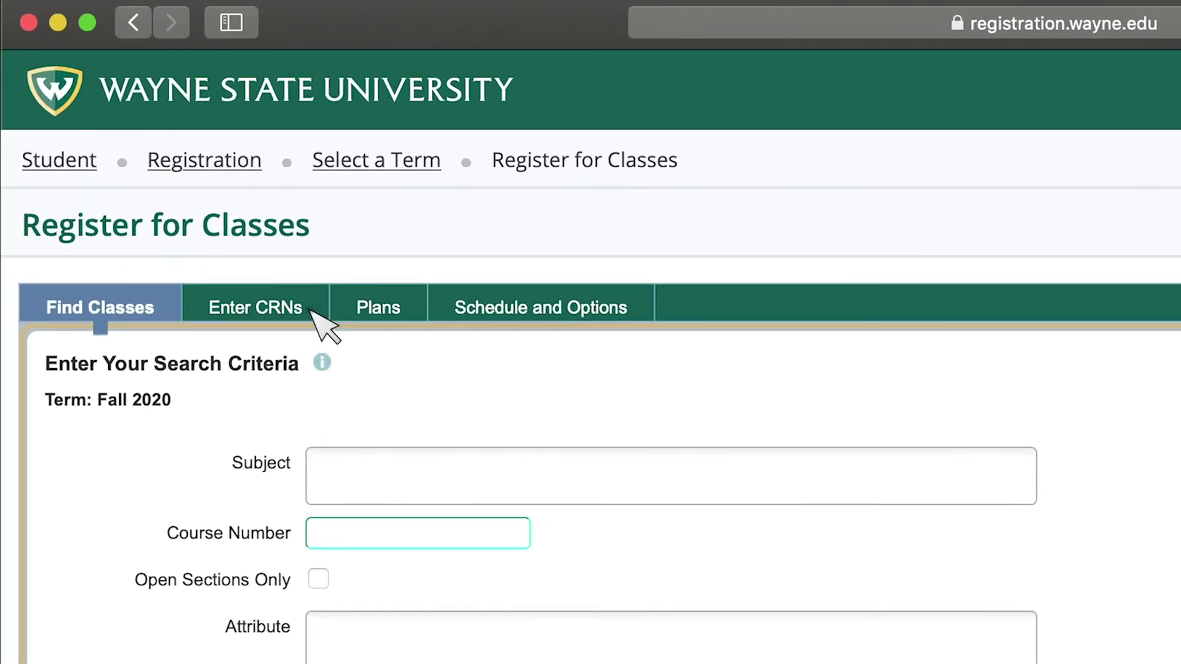
Enter CRNs 13376 and 11758 under Enter CRNs and add both to the summary.
left_click(311, 311)
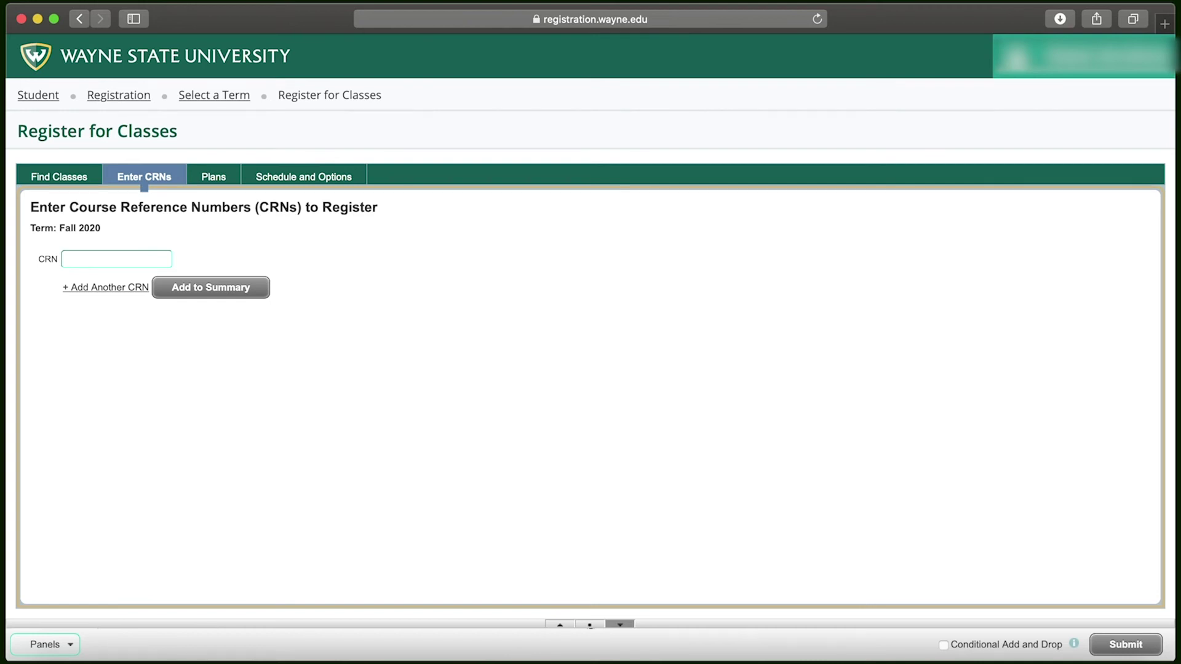
type("13376")
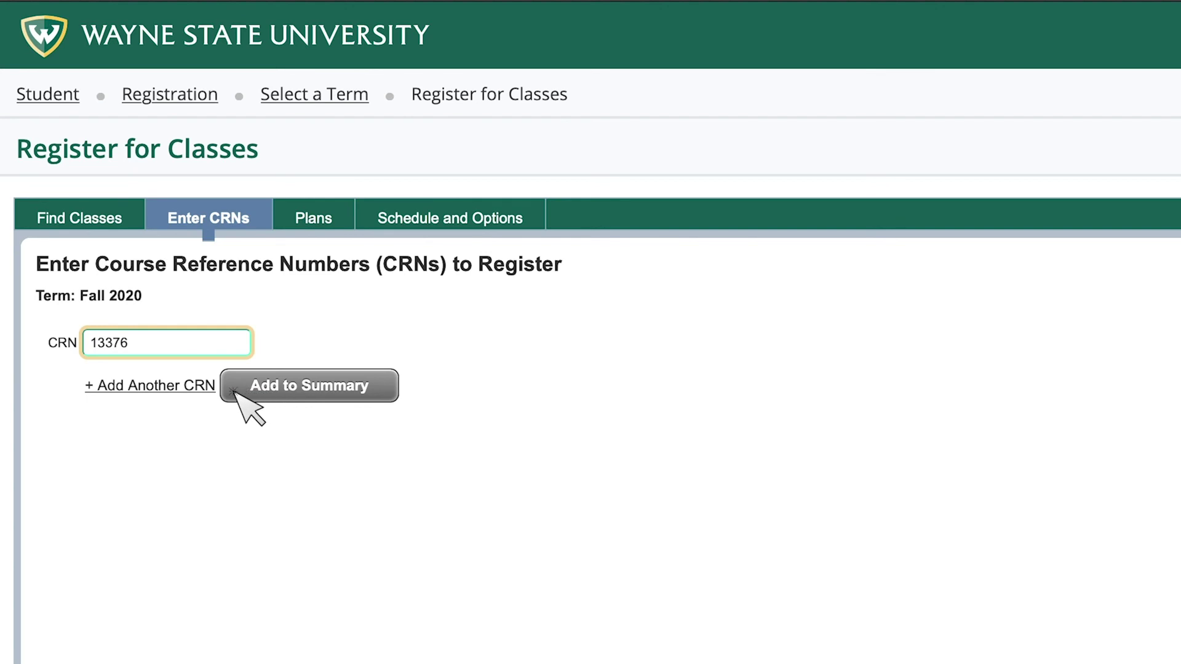
left_click(188, 390)
type("11758")
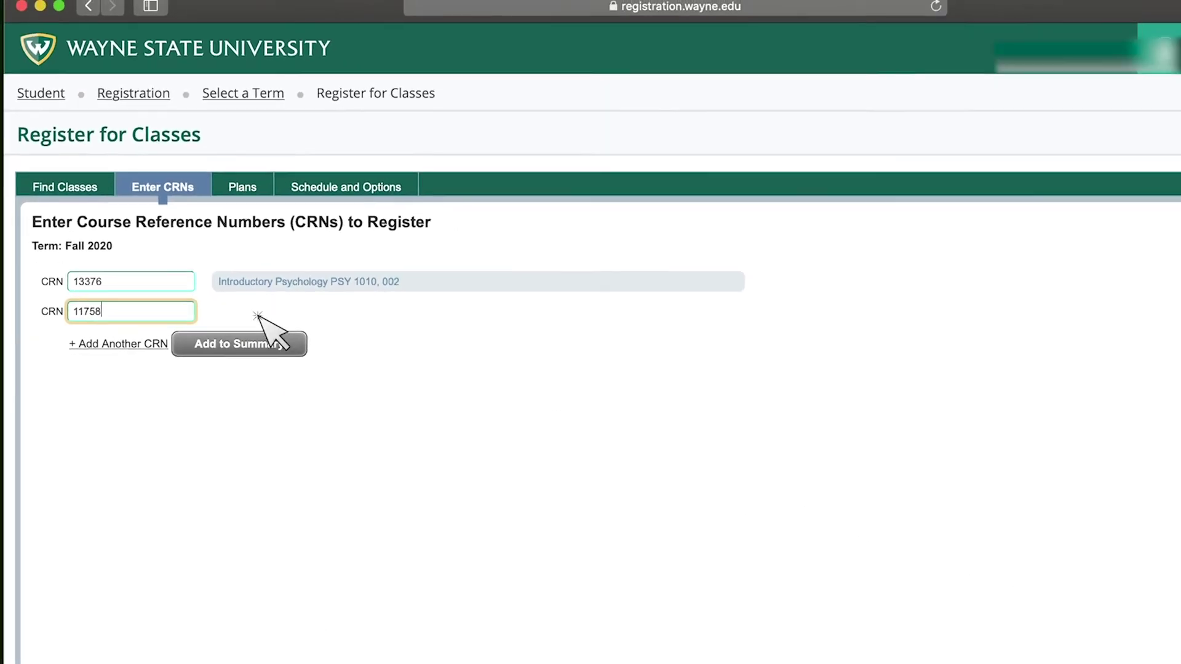
left_click(264, 345)
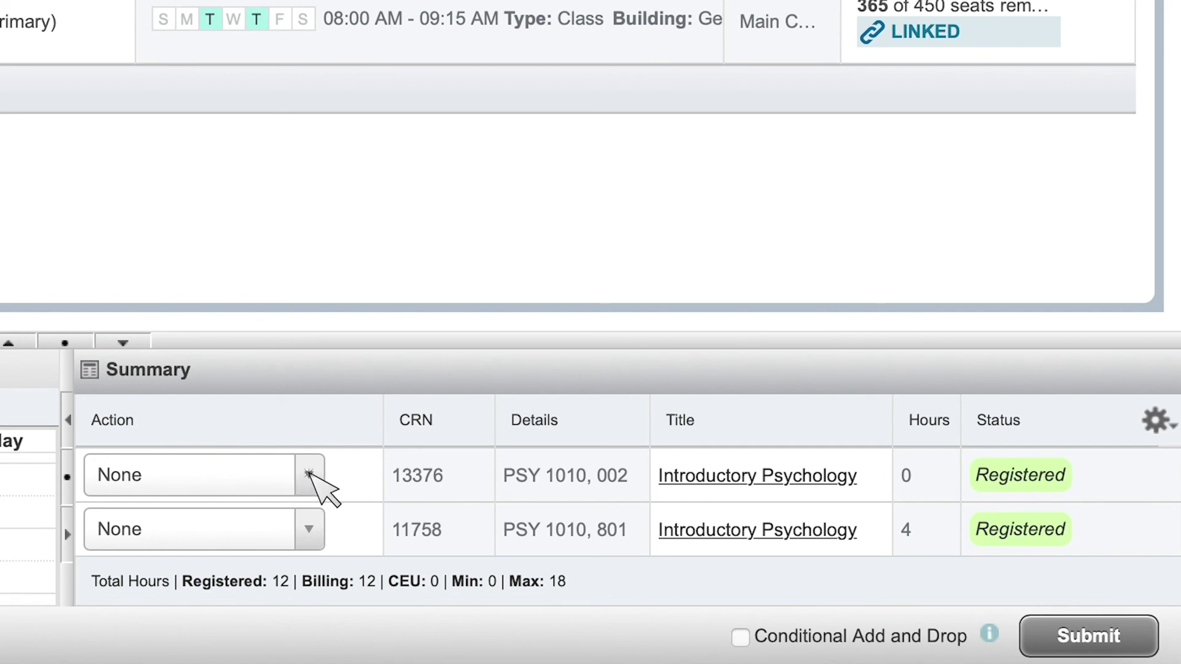
left_click(310, 475)
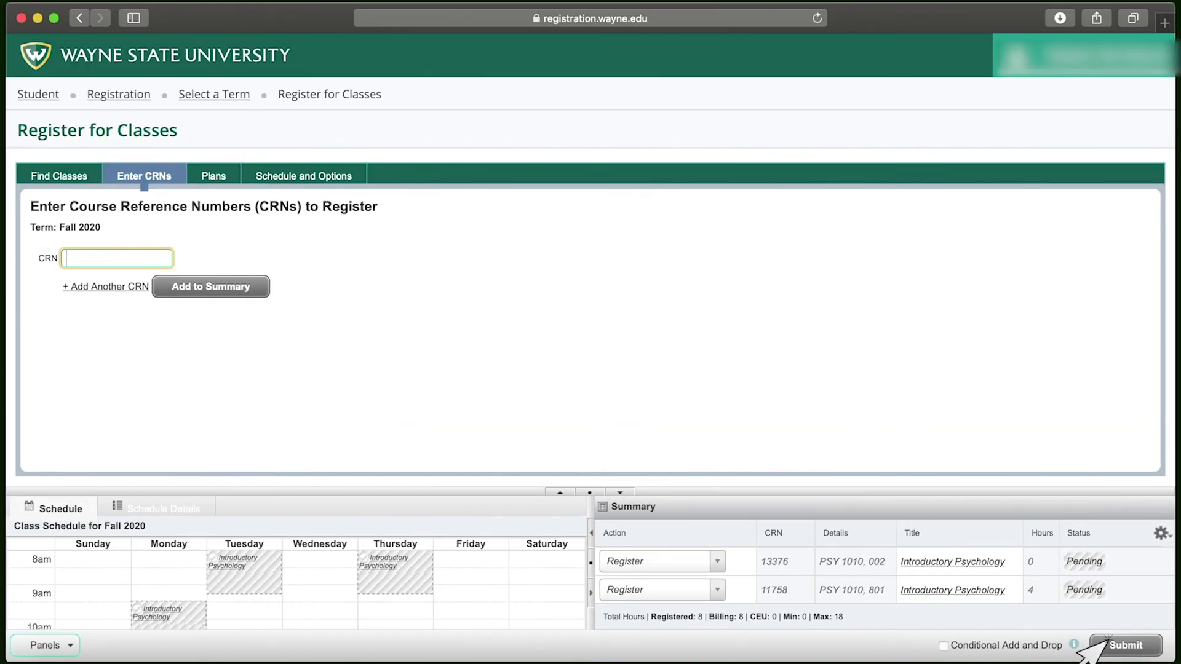
Submit the pending PSY 1010 registrations for CRNs 13376 and 11758.
left_click(1105, 641)
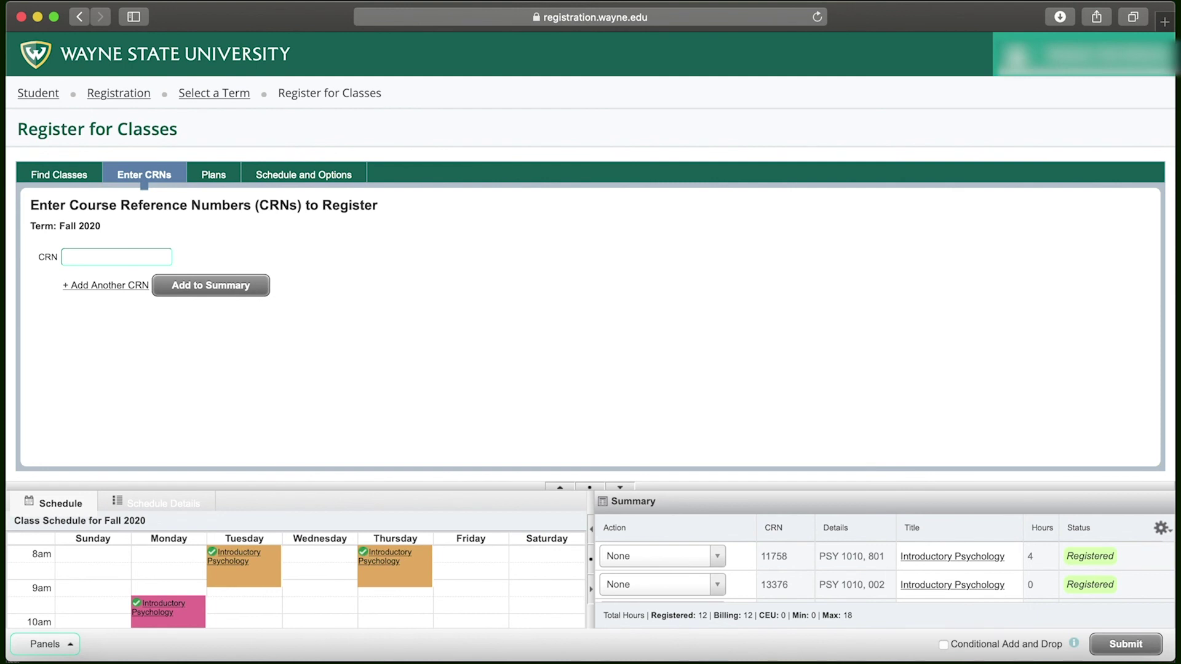